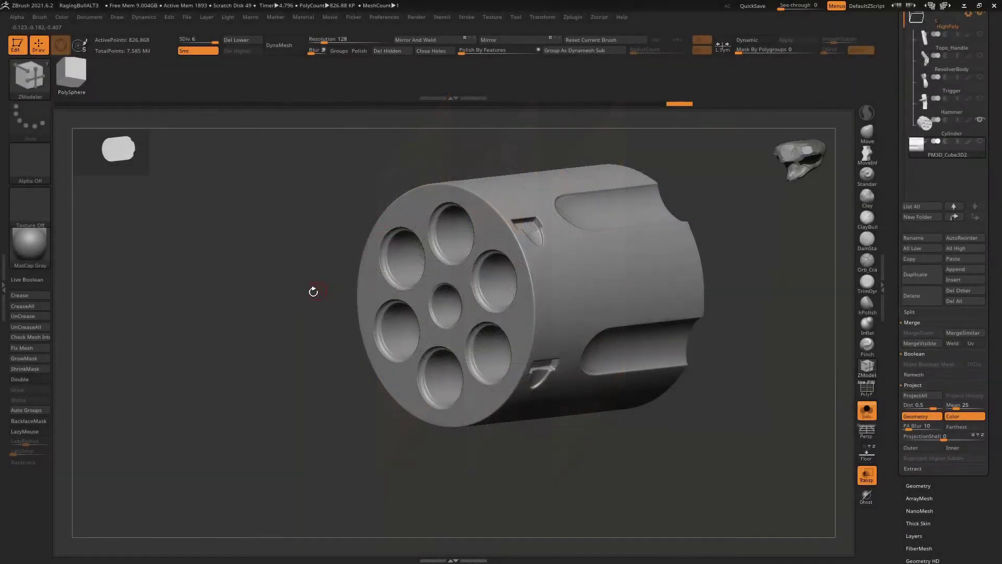
# Orbit the cylinder to its chambered face and drop it from SDiv 6 to SDiv 1
pyautogui.moveTo(313, 287); pyautogui.dragTo(843, 304)
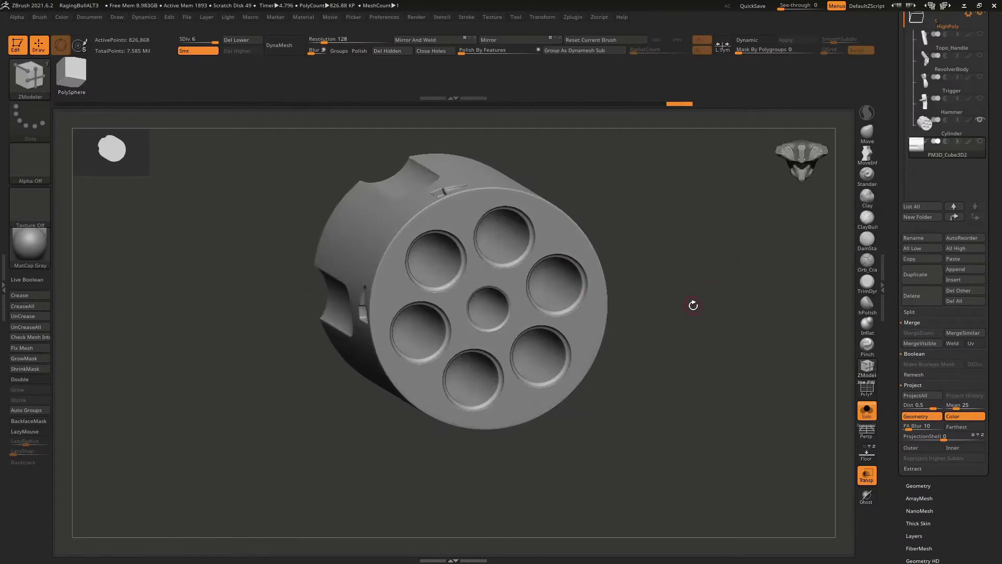
pyautogui.moveTo(694, 302)
pyautogui.mouseDown()
pyautogui.moveTo(705, 322)
pyautogui.moveTo(679, 293)
pyautogui.mouseUp()
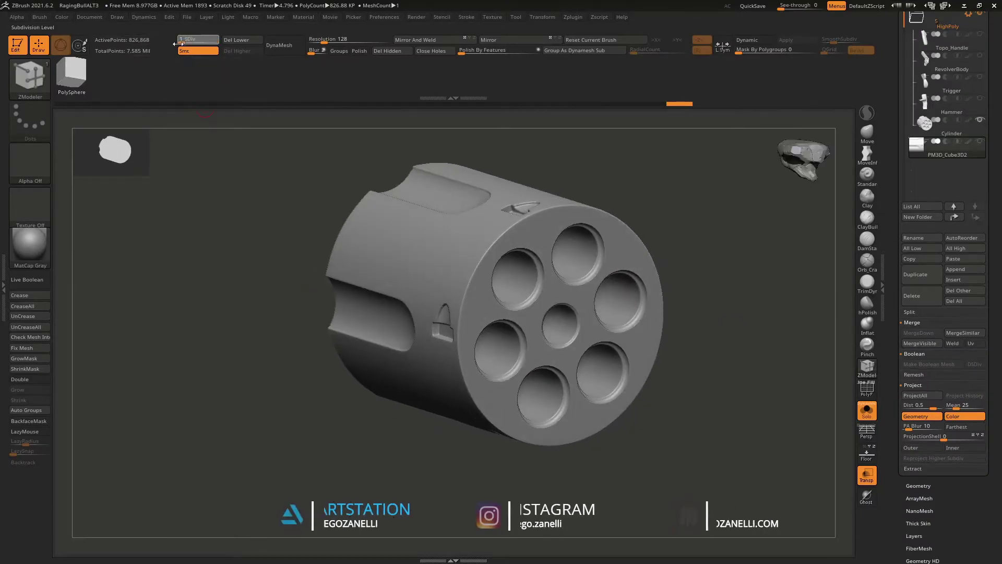
pyautogui.moveTo(209, 40); pyautogui.dragTo(180, 40)
pyautogui.hotkey('shift', 'f')
pyautogui.hotkey('shift', 'f')
# Bring the cylinder back up to SDiv 6 and turn its chambered front toward the view
pyautogui.press('b')
pyautogui.press('z')
pyautogui.press('m')
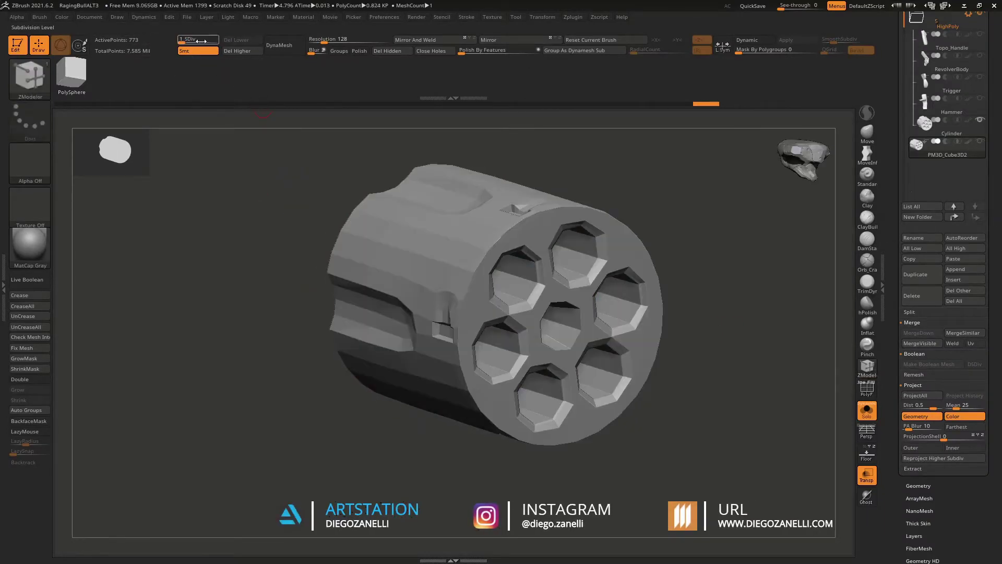
pyautogui.press('d')
pyautogui.press('d')
pyautogui.press('d')
pyautogui.moveTo(286, 197)
pyautogui.mouseDown()
pyautogui.moveTo(329, 198)
pyautogui.moveTo(375, 233)
pyautogui.moveTo(405, 237)
pyautogui.mouseUp()
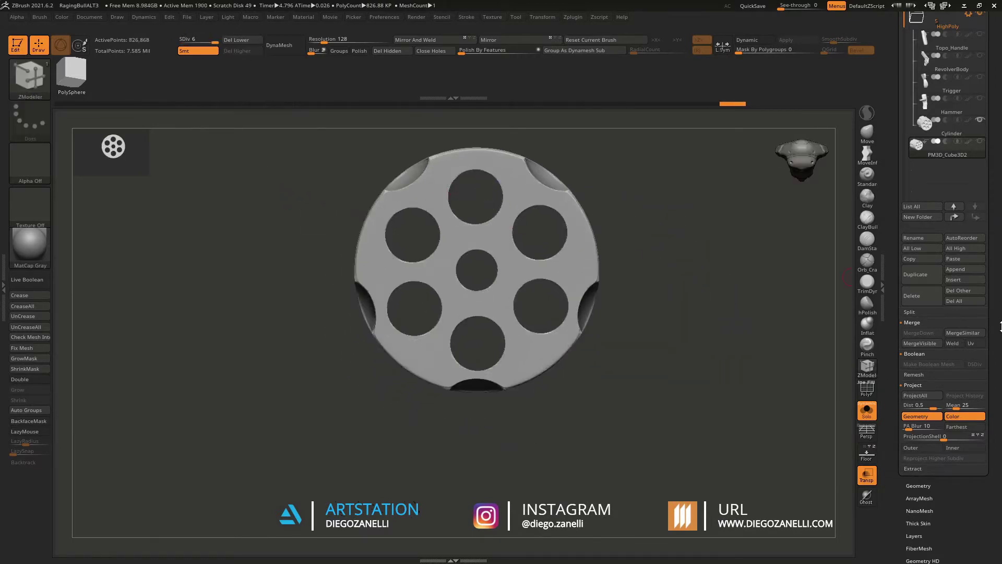
# Smooth the six-chamber cylinder with the Deformation Smooth slider, then apply Repeat To Active
pyautogui.moveTo(992, 390); pyautogui.dragTo(1000, 239)
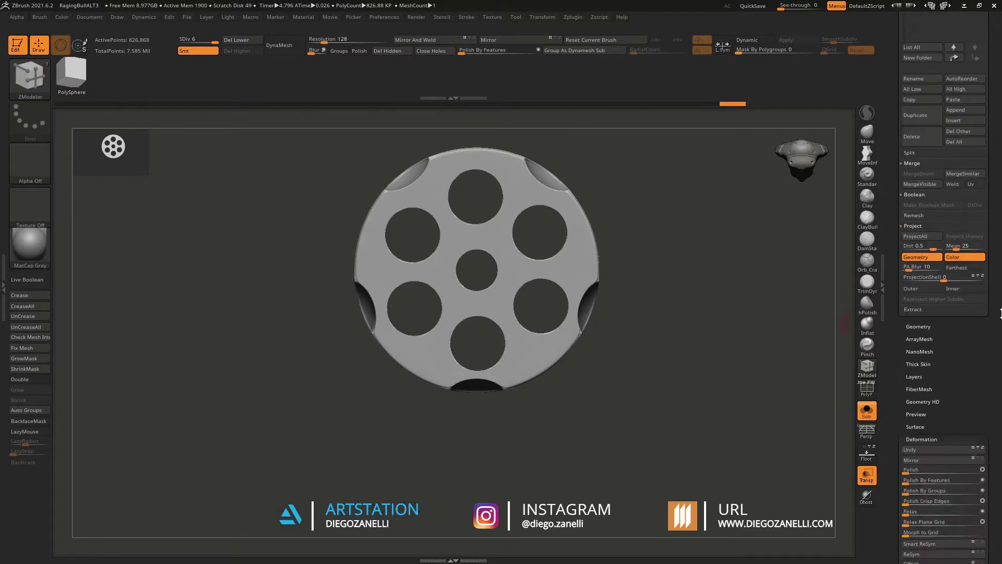
pyautogui.scroll(-5, 929, 224)
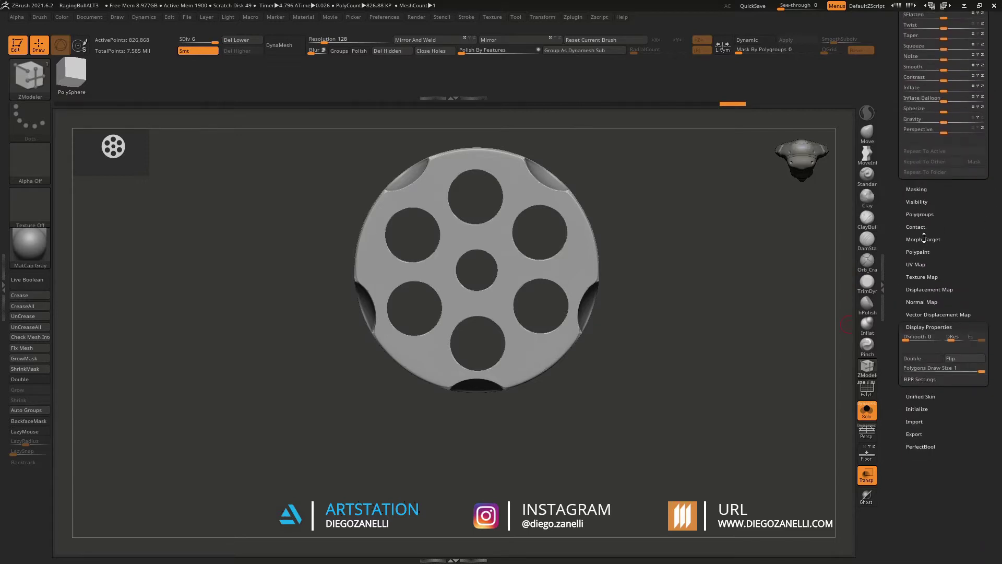
pyautogui.scroll(4, 925, 276)
pyautogui.scroll(4, 922, 235)
pyautogui.scroll(2, 919, 183)
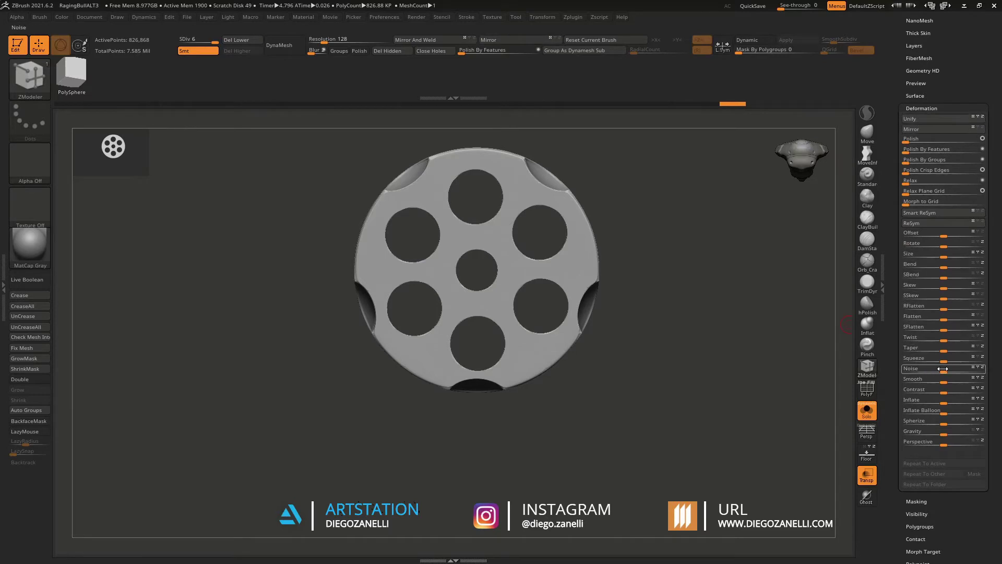
pyautogui.moveTo(943, 380); pyautogui.dragTo(961, 380)
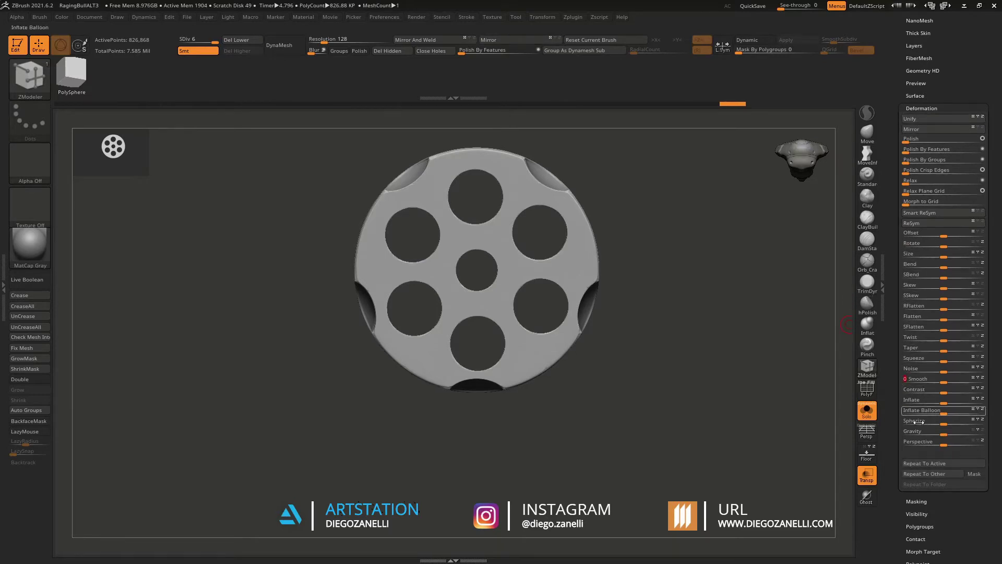
pyautogui.click(925, 463)
pyautogui.moveTo(855, 414)
pyautogui.mouseDown()
pyautogui.moveTo(473, 208)
pyautogui.moveTo(474, 246)
pyautogui.mouseUp()
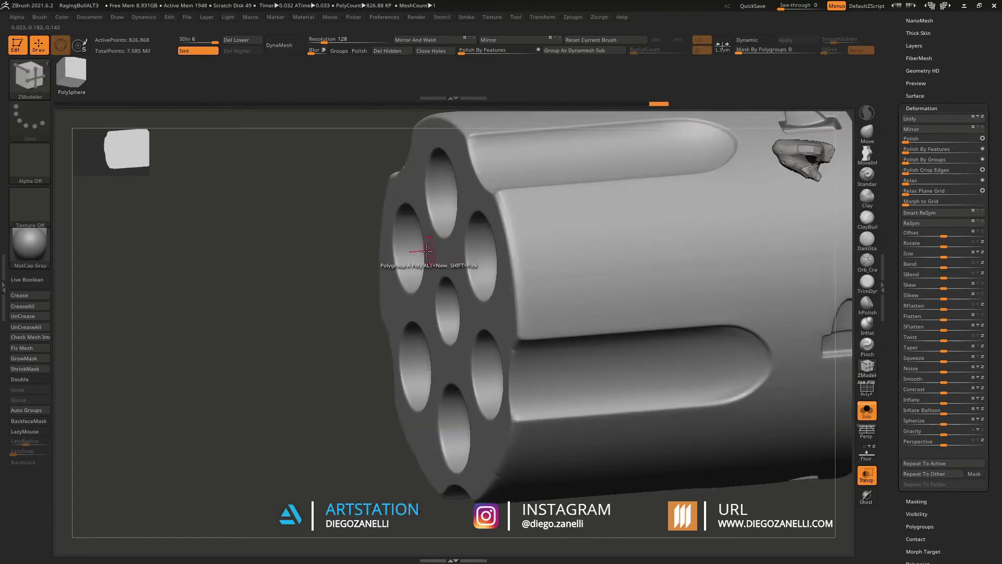
pyautogui.moveTo(387, 266); pyautogui.dragTo(397, 276)
pyautogui.moveTo(329, 307); pyautogui.dragTo(330, 314)
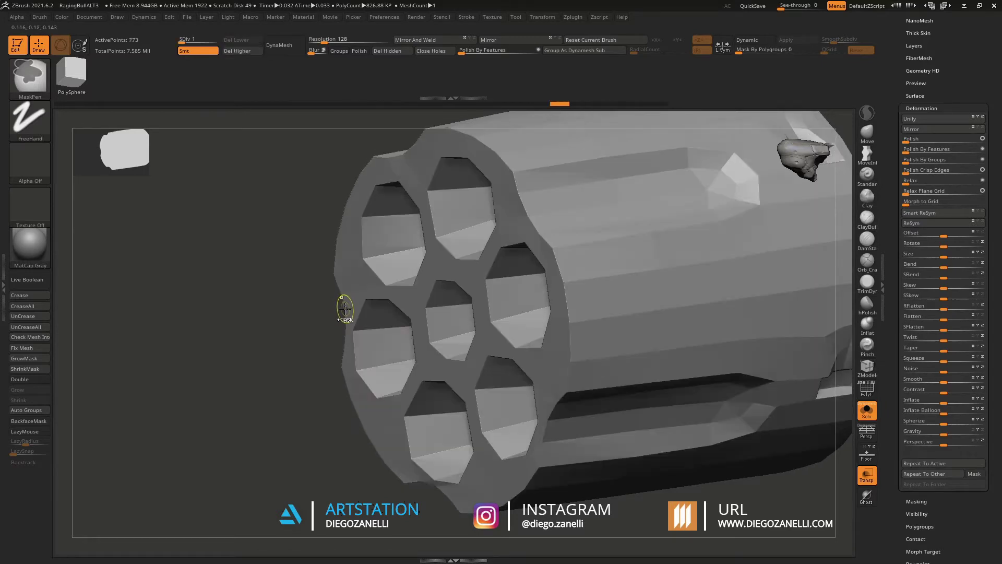
pyautogui.press('b')
pyautogui.press('z')
pyautogui.press('m')
pyautogui.keyDown('shift'); pyautogui.moveTo(351, 310); pyautogui.dragTo(731, 282); pyautogui.keyUp('shift')
pyautogui.press('f')
# Delete the old Cylinder subtool, move PM3D_Cube3D2 into HighPoly, and show all subtools
pyautogui.scroll(15, 1001, 286)
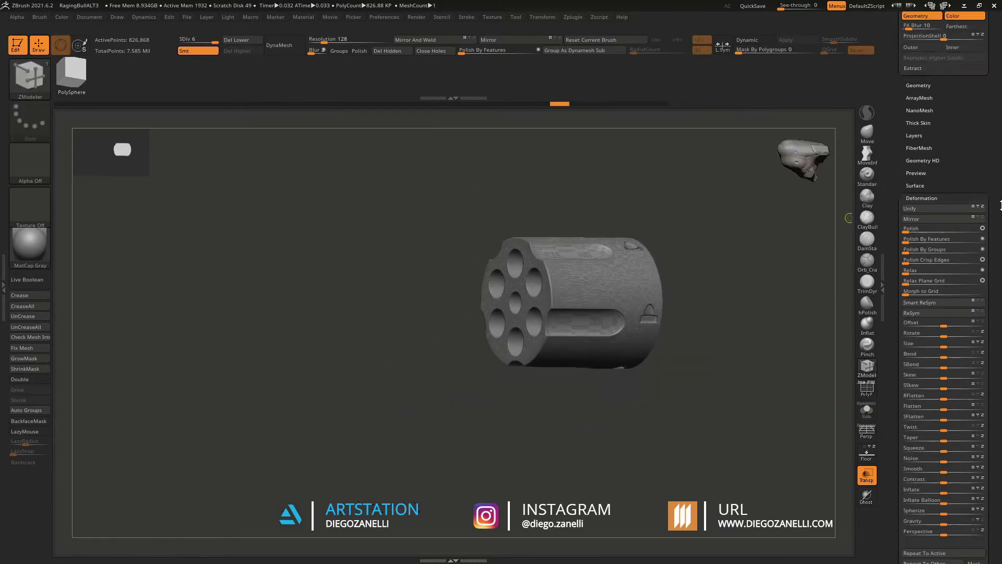
pyautogui.click(940, 263)
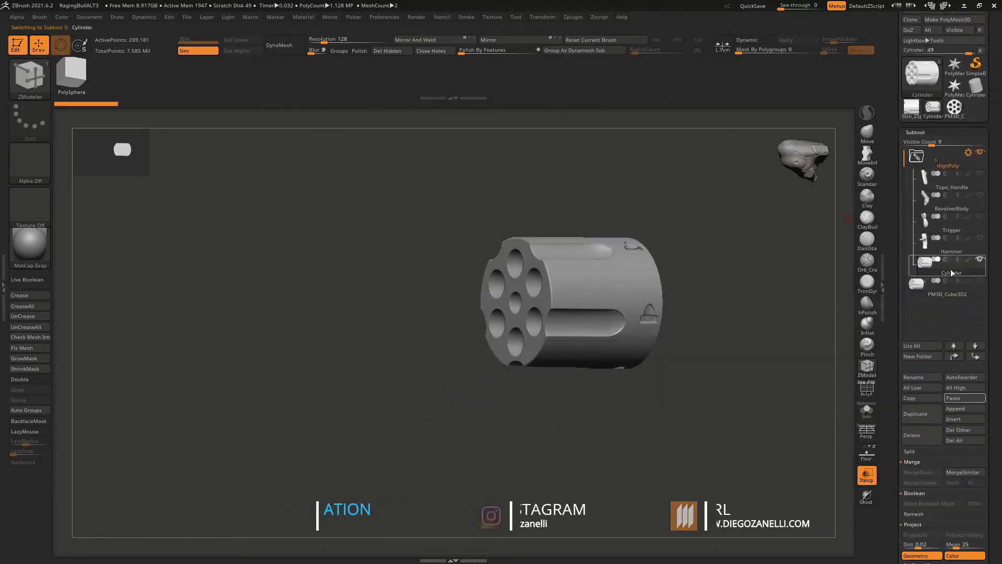
pyautogui.click(921, 444)
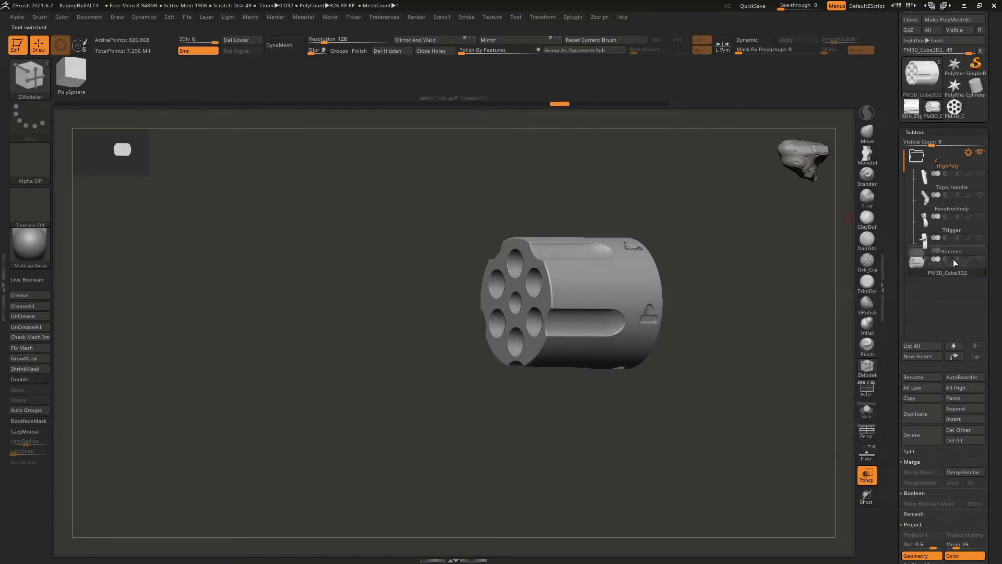
pyautogui.moveTo(919, 262); pyautogui.dragTo(916, 156)
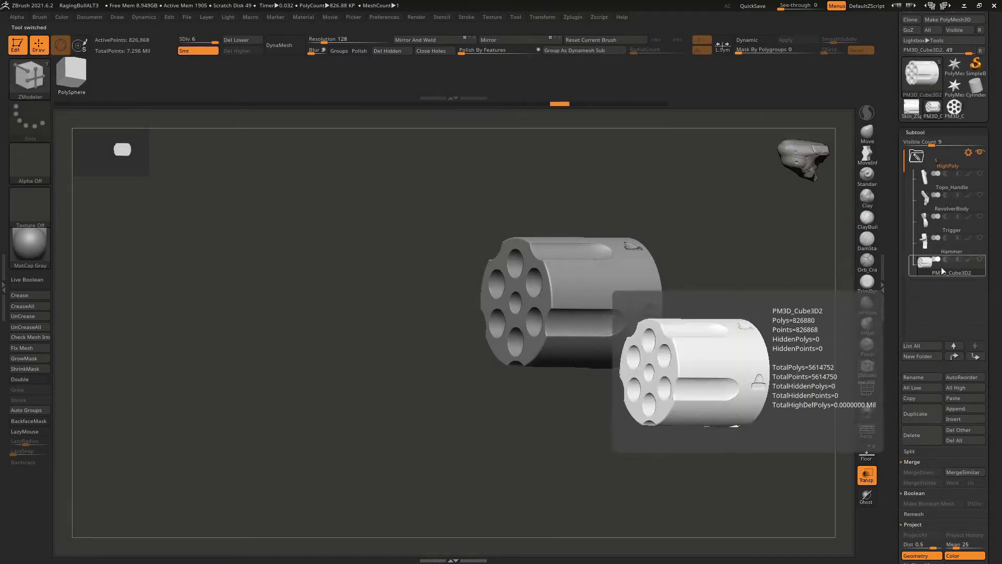
pyautogui.keyDown('shift'); pyautogui.click(980, 175); pyautogui.keyUp('shift')
# Orbit to a side view and set every revolver subtool to its lowest subdivision with All Low
pyautogui.keyDown('shift'); pyautogui.moveTo(788, 262); pyautogui.dragTo(682, 242); pyautogui.keyUp('shift')
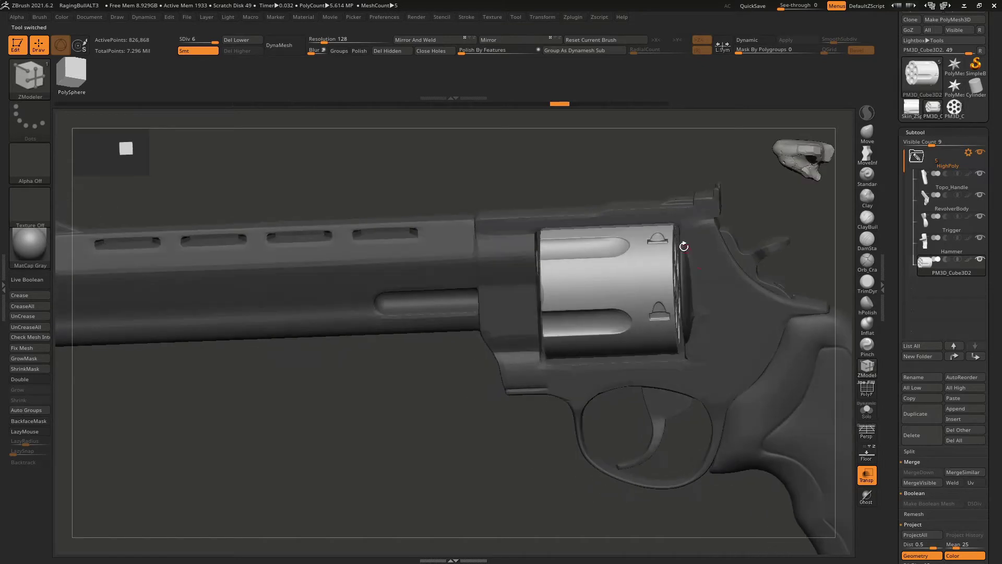
pyautogui.moveTo(649, 313); pyautogui.dragTo(608, 308)
pyautogui.scroll(-3, 960, 323)
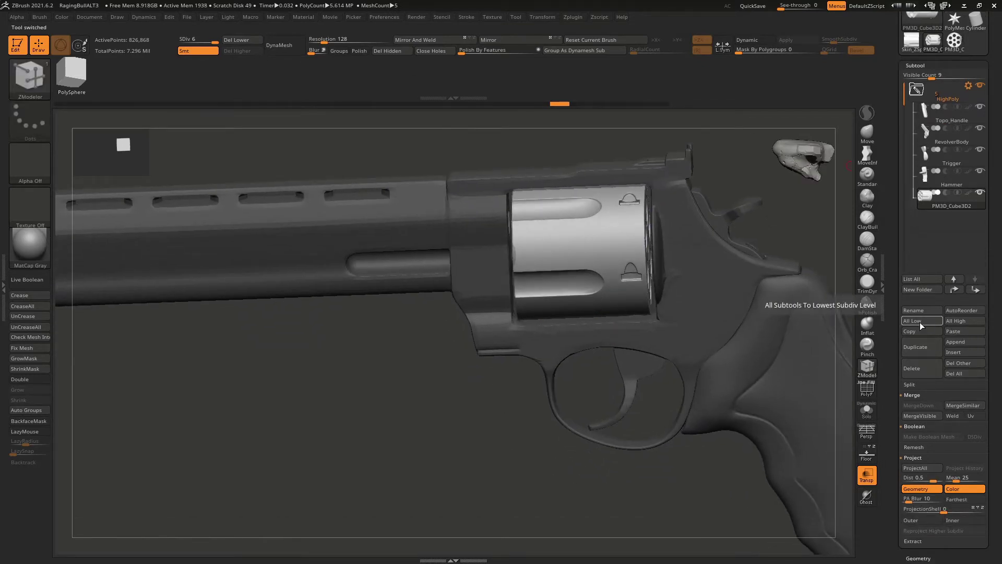
pyautogui.click(920, 322)
# Inspect the low-poly revolver with the PolyF wireframe, then turn PolyF and Transp off
pyautogui.moveTo(637, 291)
pyautogui.keyDown('alt'); pyautogui.mouseDown(button='right')
pyautogui.moveTo(633, 254)
pyautogui.moveTo(611, 231)
pyautogui.mouseUp(button='right'); pyautogui.keyUp('alt')
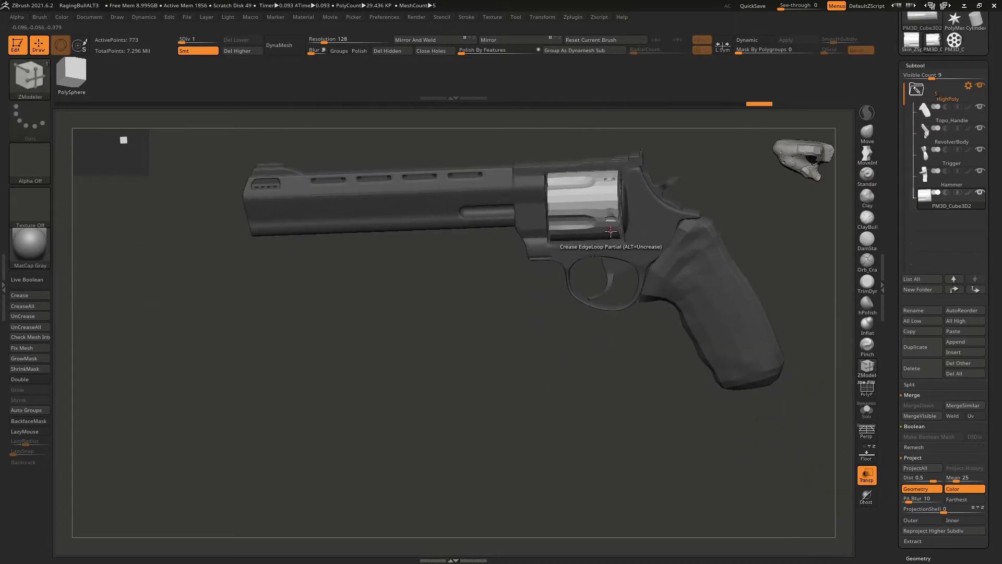
pyautogui.moveTo(461, 353)
pyautogui.mouseDown()
pyautogui.moveTo(361, 313)
pyautogui.moveTo(481, 302)
pyautogui.moveTo(504, 346)
pyautogui.moveTo(519, 230)
pyautogui.moveTo(577, 197)
pyautogui.mouseUp()
pyautogui.hotkey('shift', 'f')
pyautogui.hotkey('shift', 'f')
pyautogui.click(867, 476)
pyautogui.moveTo(744, 398)
pyautogui.mouseDown()
pyautogui.moveTo(709, 415)
pyautogui.moveTo(624, 390)
pyautogui.moveTo(594, 346)
pyautogui.moveTo(631, 345)
pyautogui.moveTo(629, 359)
pyautogui.moveTo(575, 339)
pyautogui.moveTo(555, 297)
pyautogui.moveTo(338, 321)
pyautogui.moveTo(284, 231)
pyautogui.moveTo(477, 351)
pyautogui.moveTo(449, 345)
pyautogui.moveTo(503, 369)
pyautogui.moveTo(470, 298)
pyautogui.mouseUp()
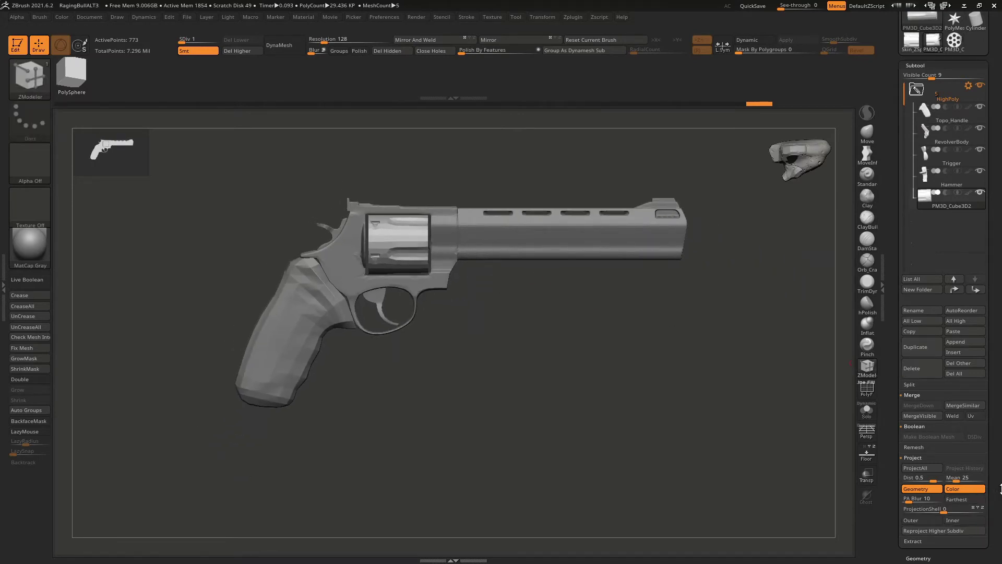
pyautogui.scroll(-3, 966, 418)
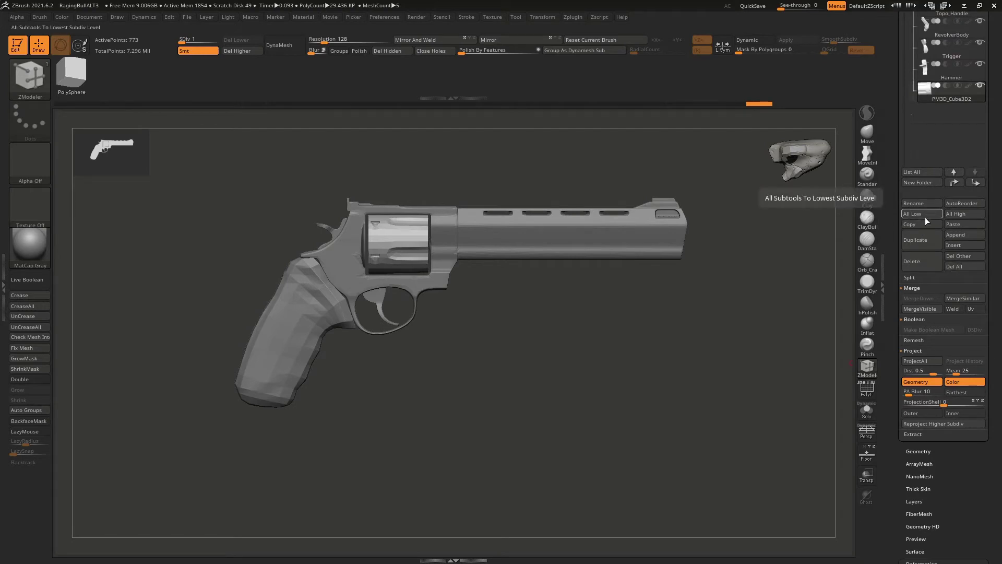
# Raise all subtools to their highest level with All High and orbit the SDiv 6 revolver
pyautogui.click(965, 214)
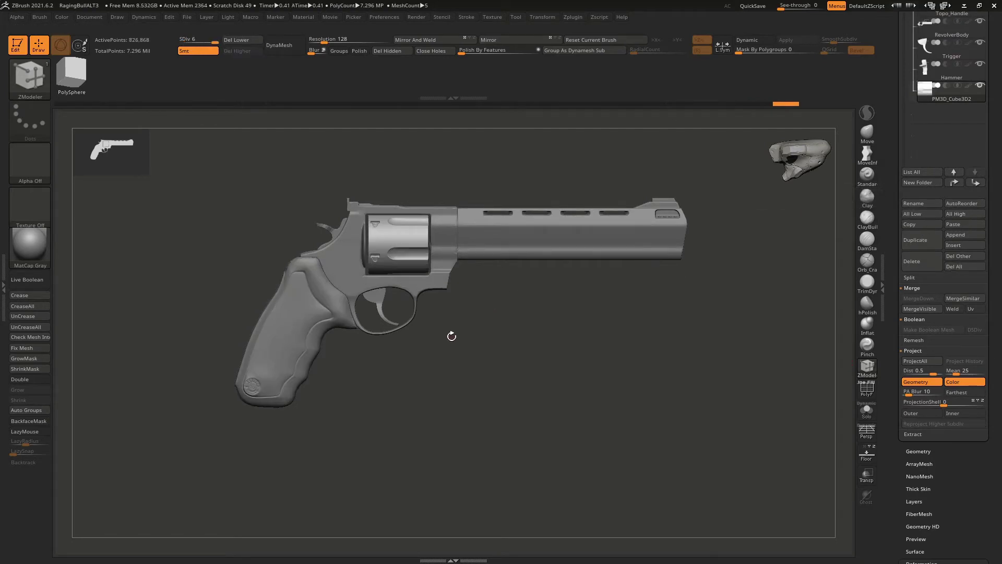
pyautogui.moveTo(452, 335)
pyautogui.mouseDown()
pyautogui.moveTo(408, 370)
pyautogui.moveTo(462, 352)
pyautogui.moveTo(500, 358)
pyautogui.moveTo(477, 298)
pyautogui.moveTo(465, 340)
pyautogui.moveTo(613, 385)
pyautogui.mouseUp()
pyautogui.scroll(5, 1000, 311)
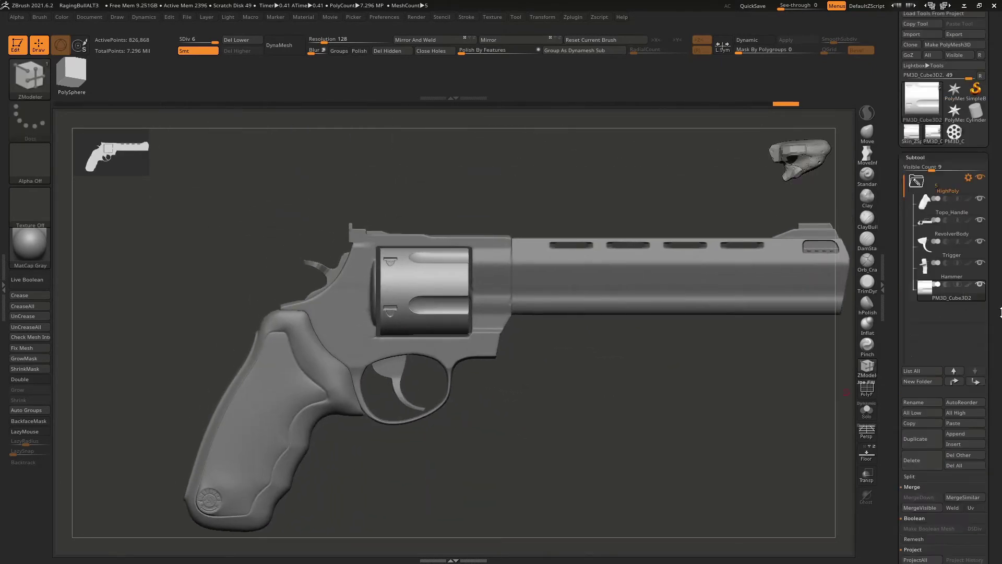
pyautogui.scroll(-2, 1000, 311)
pyautogui.scroll(-1, 1000, 329)
pyautogui.scroll(-2, 1001, 356)
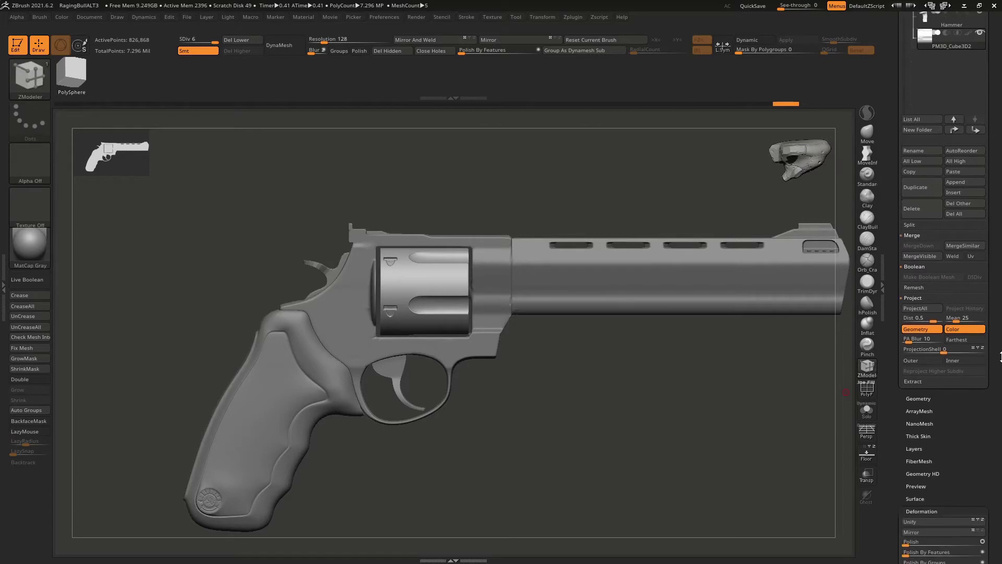
pyautogui.scroll(-2, 1000, 371)
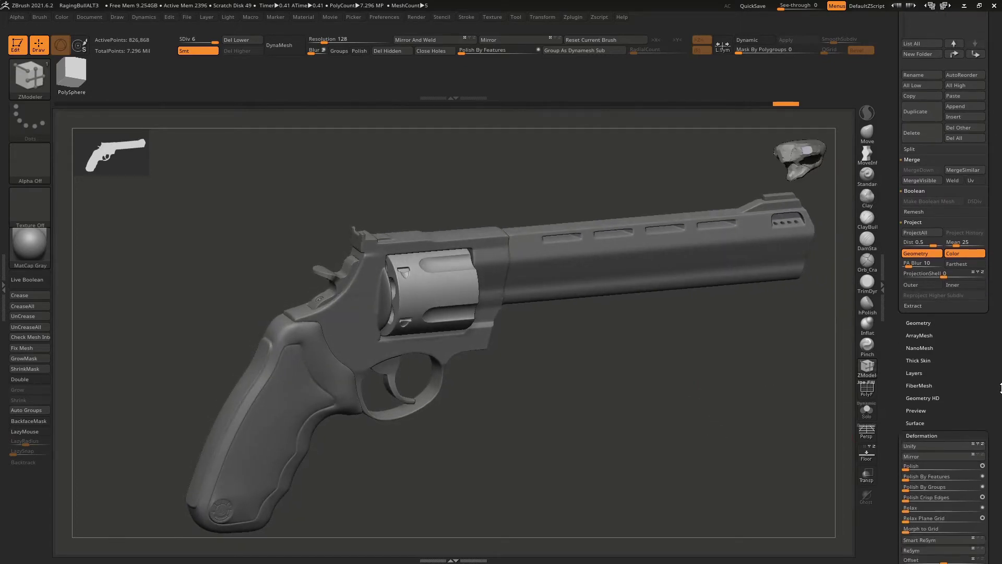
pyautogui.scroll(1, 1000, 389)
pyautogui.scroll(1, 1001, 389)
pyautogui.moveTo(659, 374); pyautogui.dragTo(560, 370)
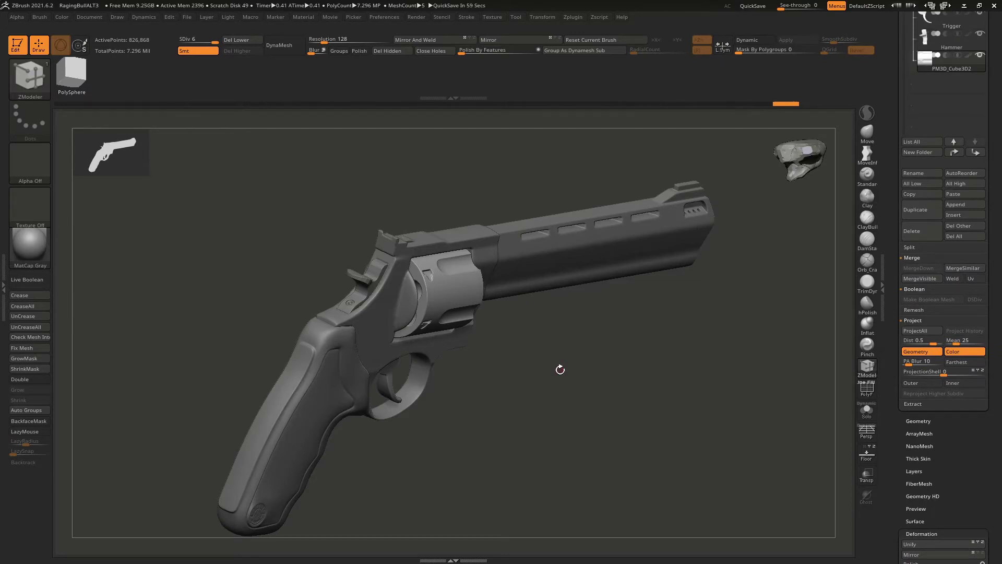